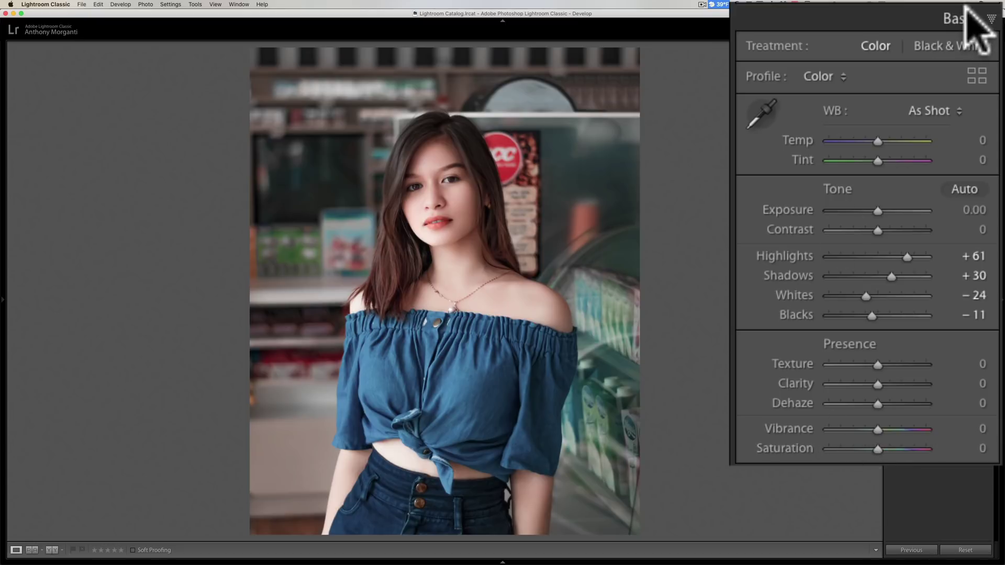
Try raising the portrait's Saturation to +62
click(880, 446)
drag(879, 445, 906, 443)
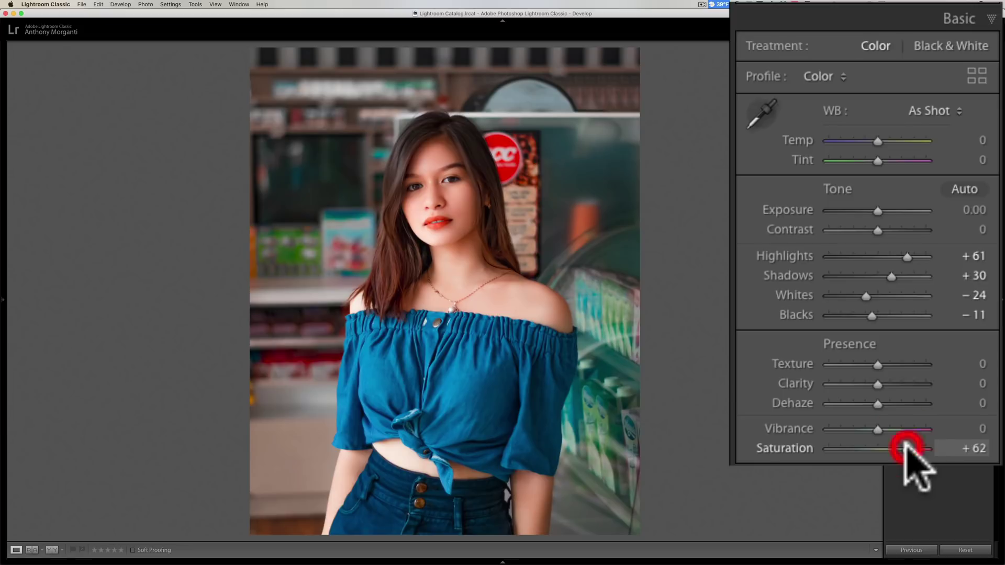
drag(905, 444, 904, 444)
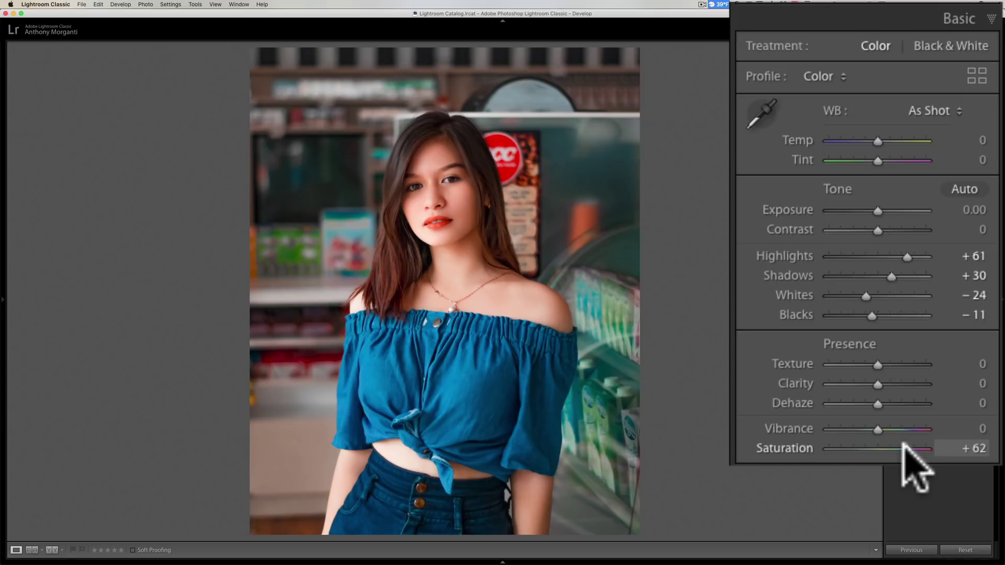
Try lowering the portrait's Saturation to −2 and −100, and bring it back to 0
drag(903, 443, 872, 444)
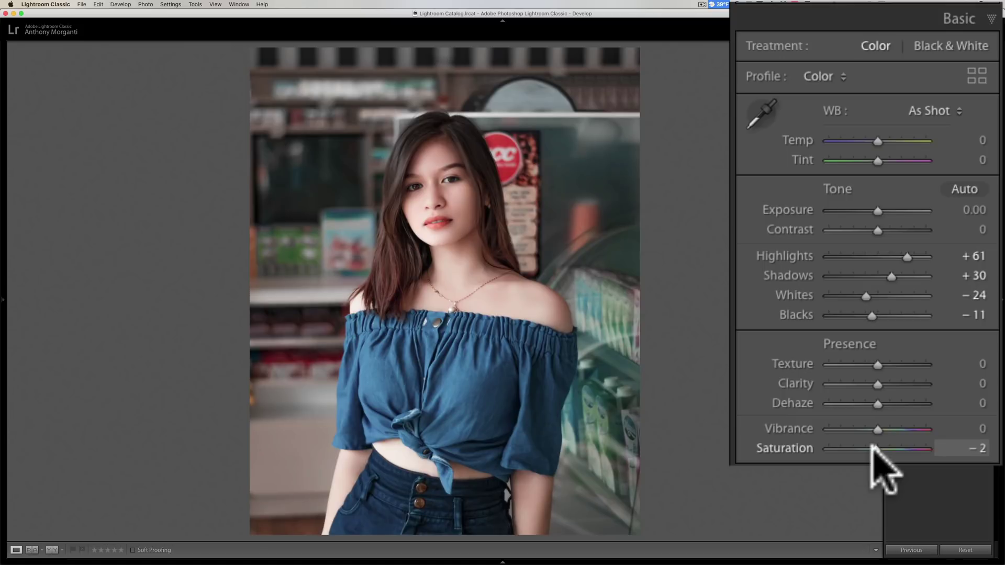
drag(872, 445, 740, 445)
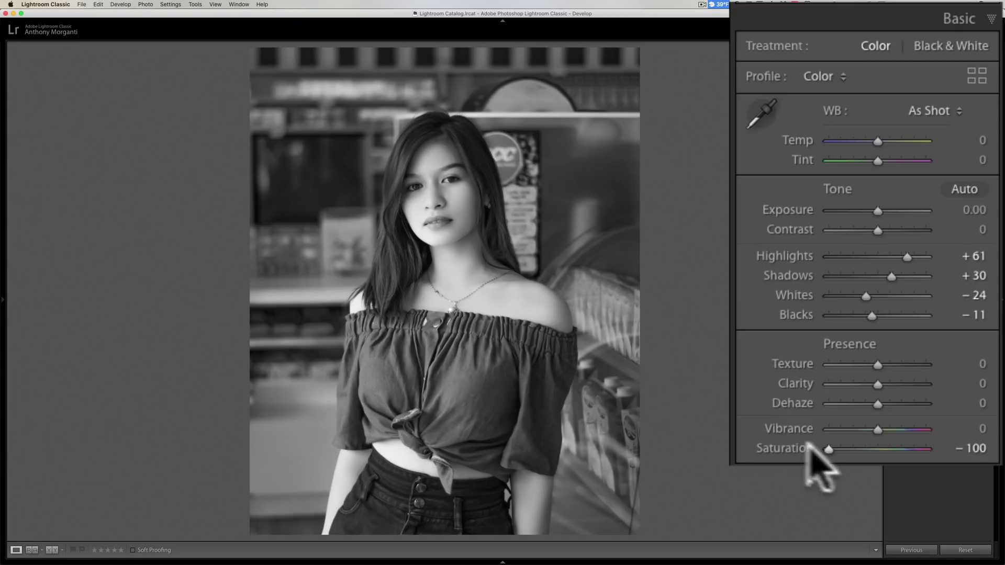
drag(824, 448, 874, 448)
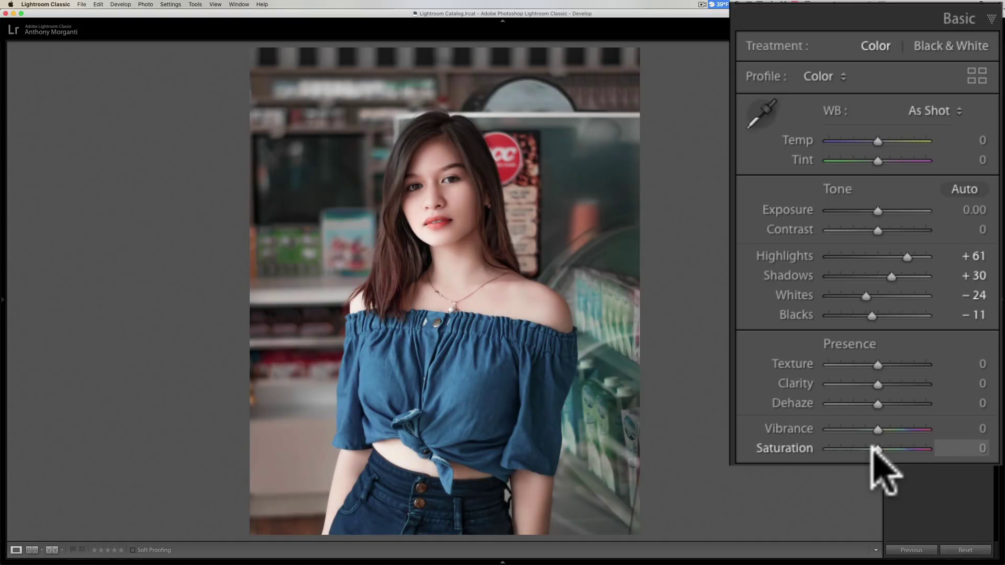
Try the portrait's Saturation at +64 and reset it to 0
drag(873, 450, 905, 449)
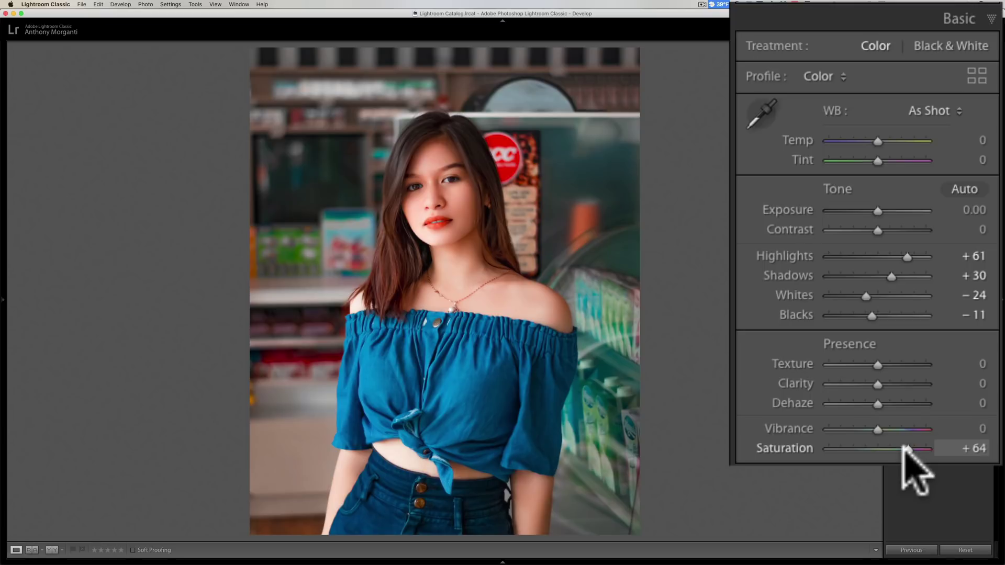
double_click(803, 449)
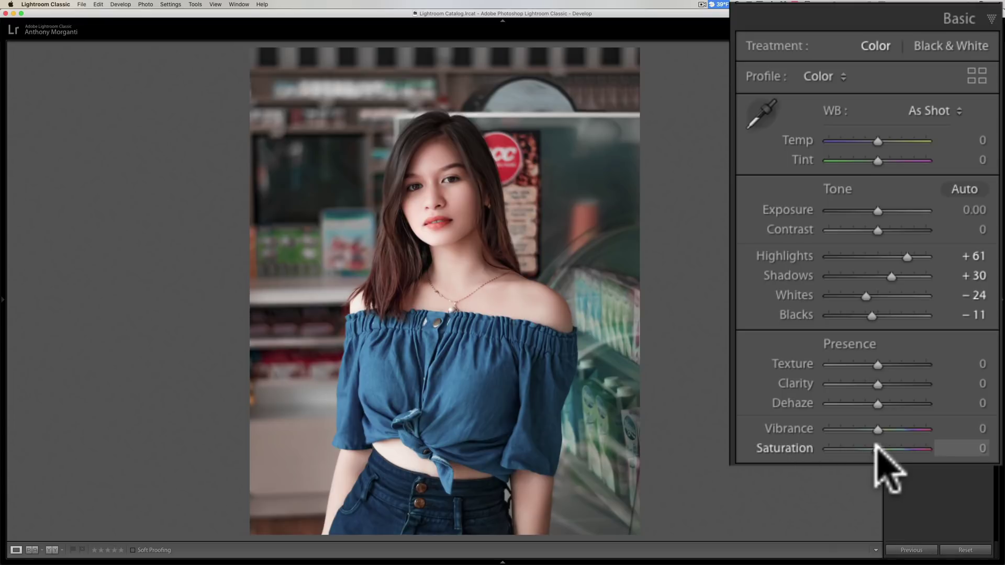
mouse_move(875, 447)
mouse_down()
mouse_move(898, 448)
mouse_move(880, 448)
mouse_up()
double_click(786, 449)
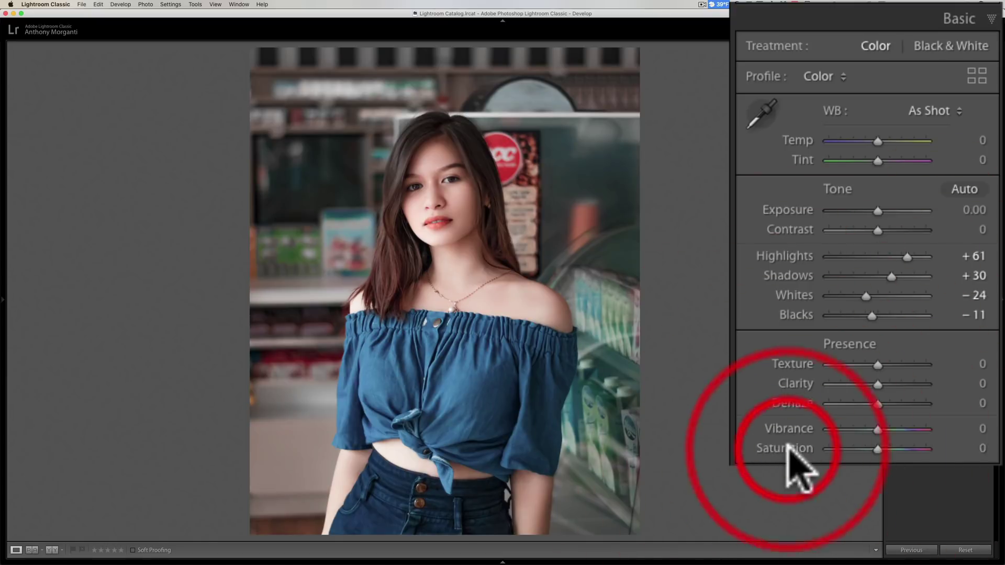
Try a higher Vibrance on the portrait and reset it to 0
mouse_move(877, 428)
mouse_down()
mouse_move(908, 429)
mouse_move(880, 428)
mouse_move(897, 428)
mouse_up()
double_click(796, 428)
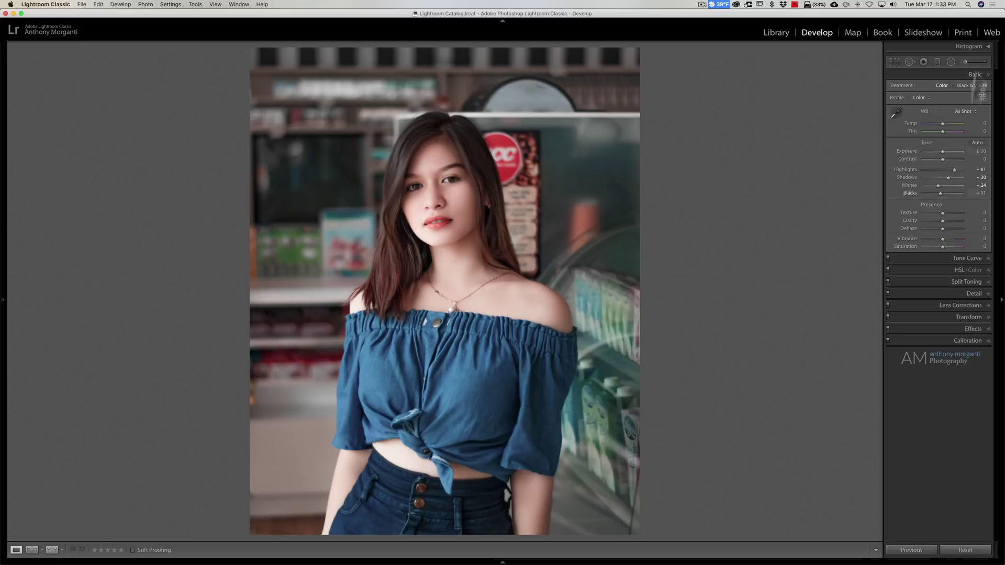
click(974, 73)
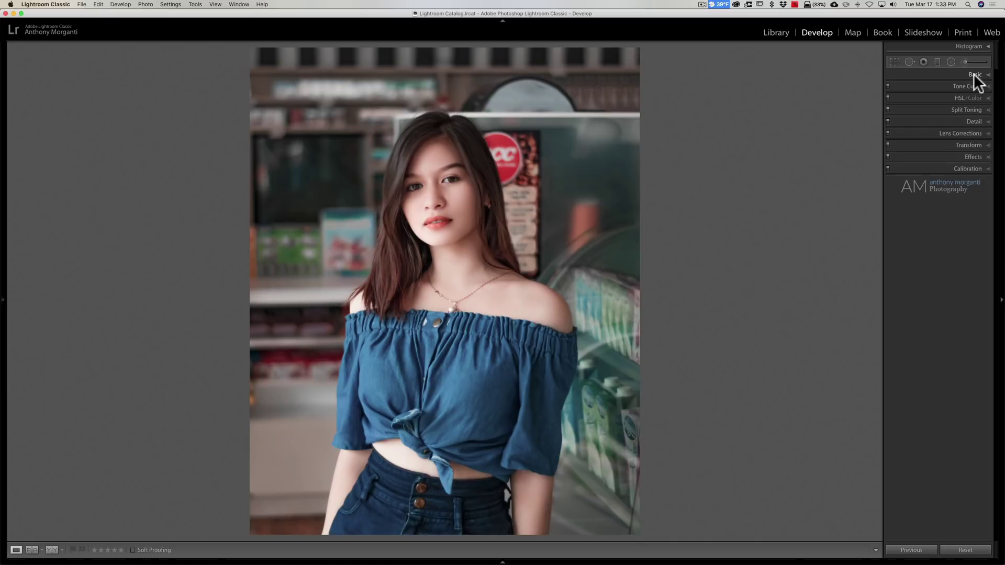
click(974, 73)
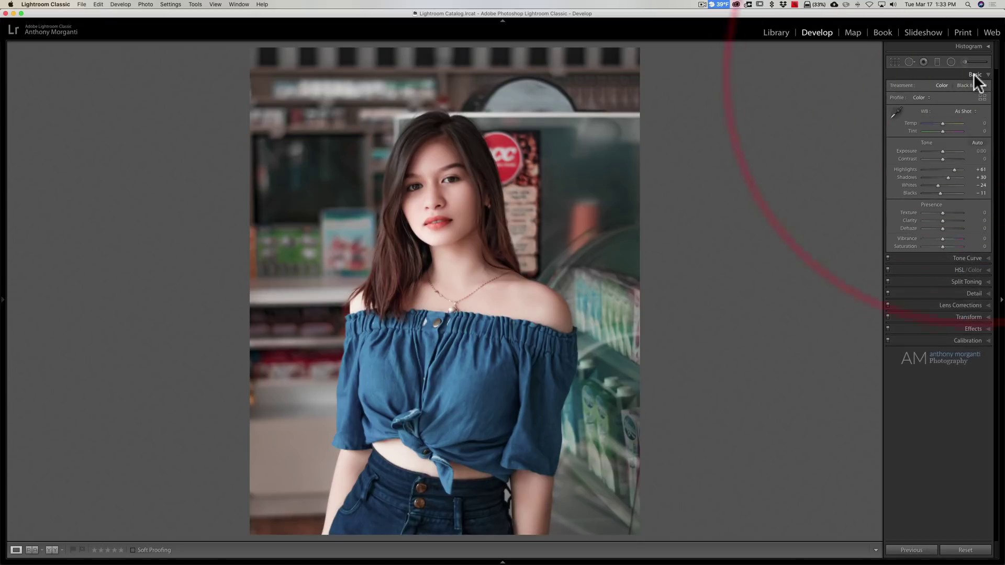
On the next photo, reset the Luminance noise reduction to 25 and set the Sharpening Amount to 0
key(Right)
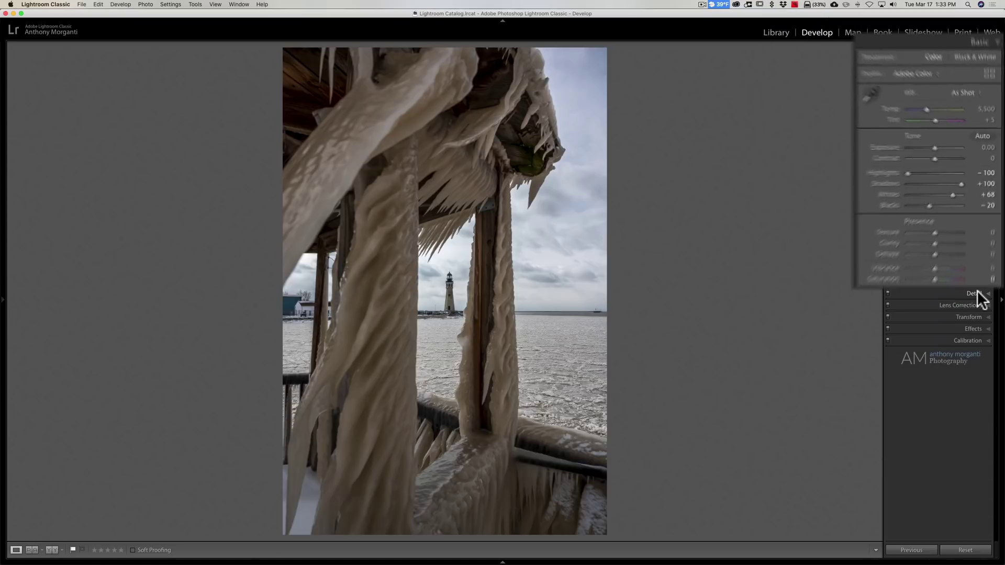
click(976, 296)
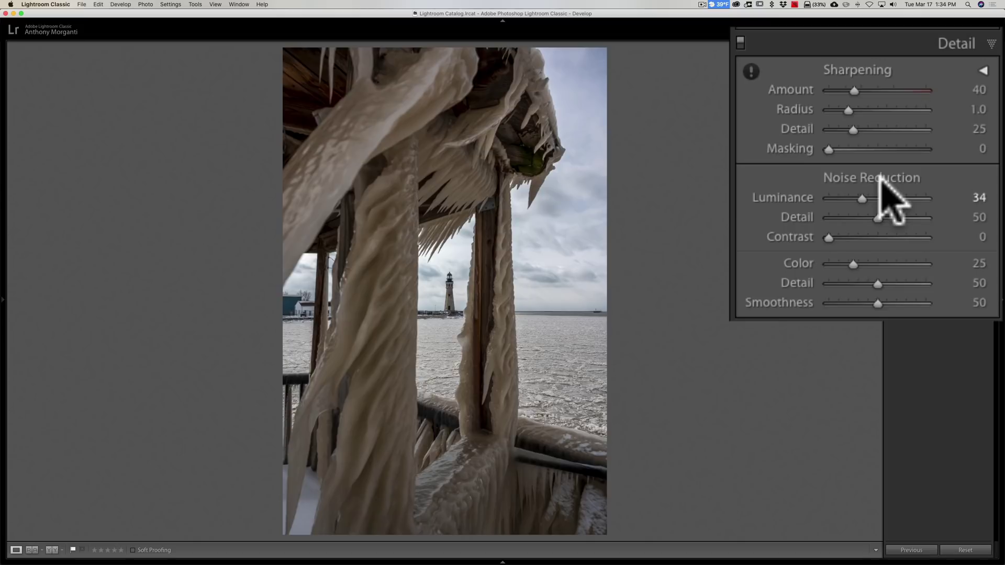
double_click(801, 198)
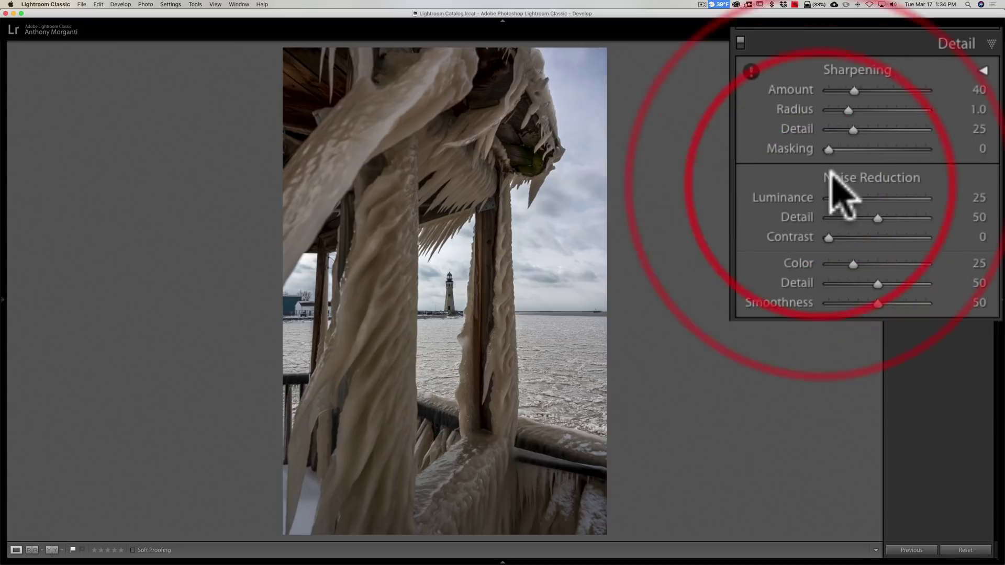
drag(853, 91, 755, 134)
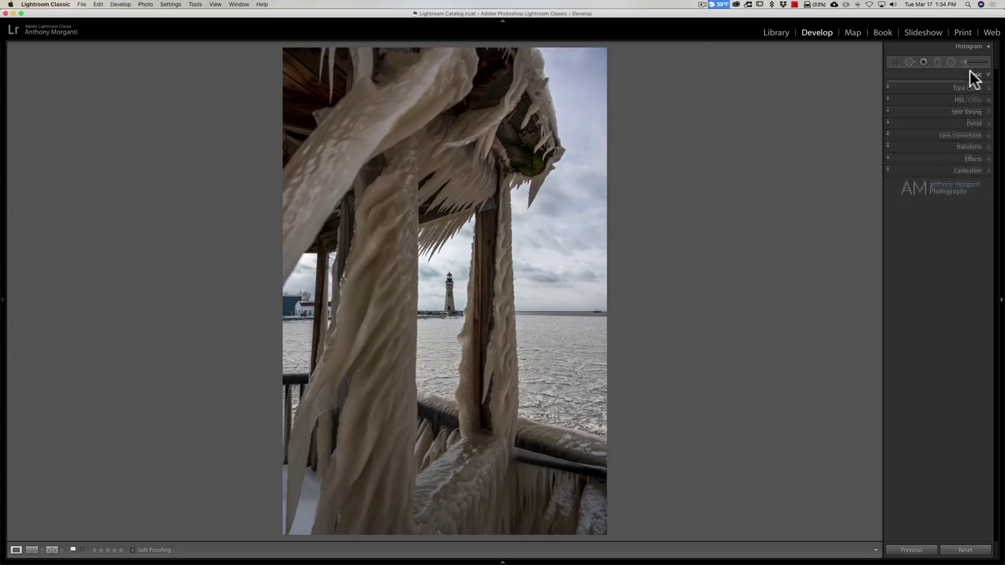
Try the icy pier photo's Clarity at +67 and +42, and reset it to 0
click(969, 70)
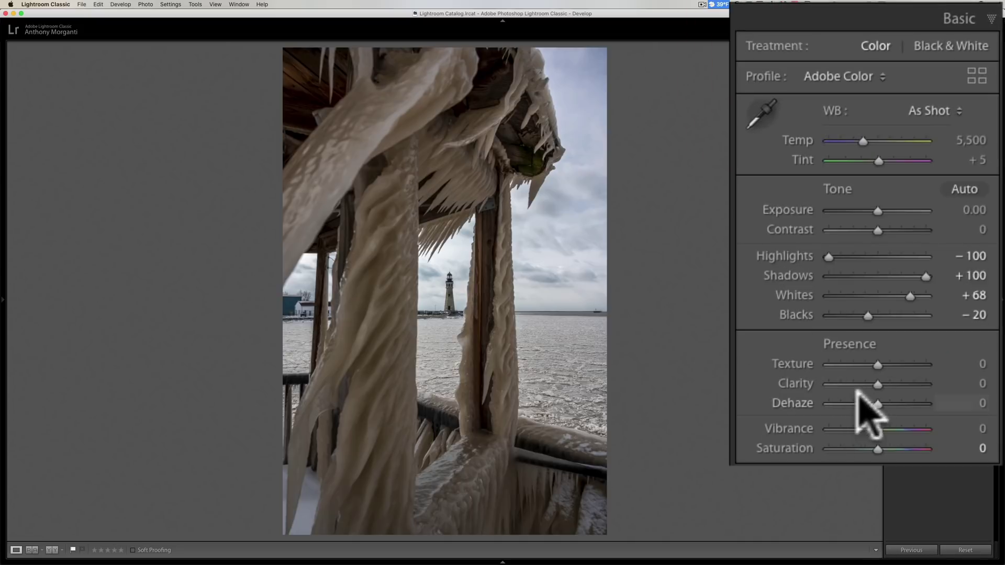
drag(877, 384, 909, 377)
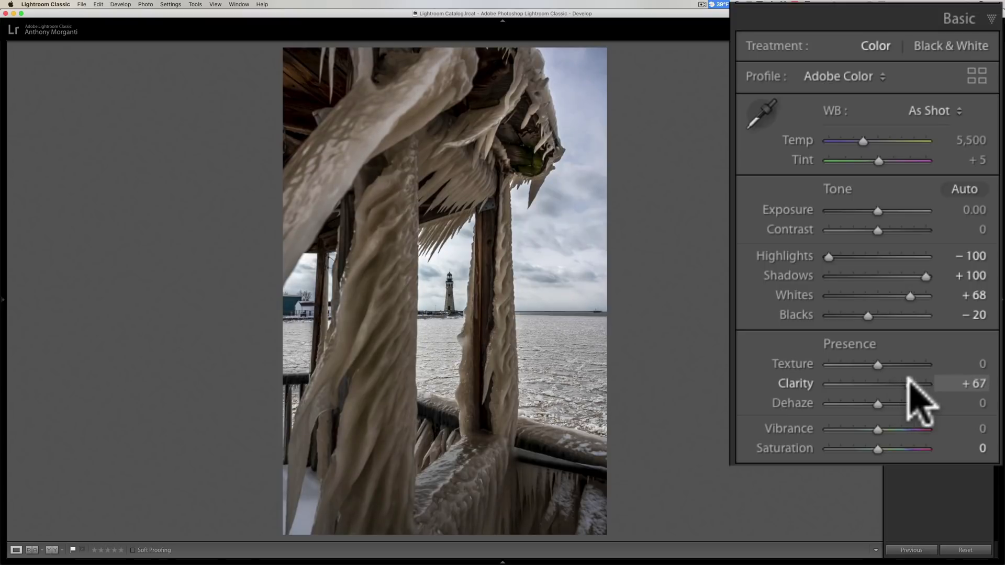
drag(909, 378, 887, 364)
double_click(803, 361)
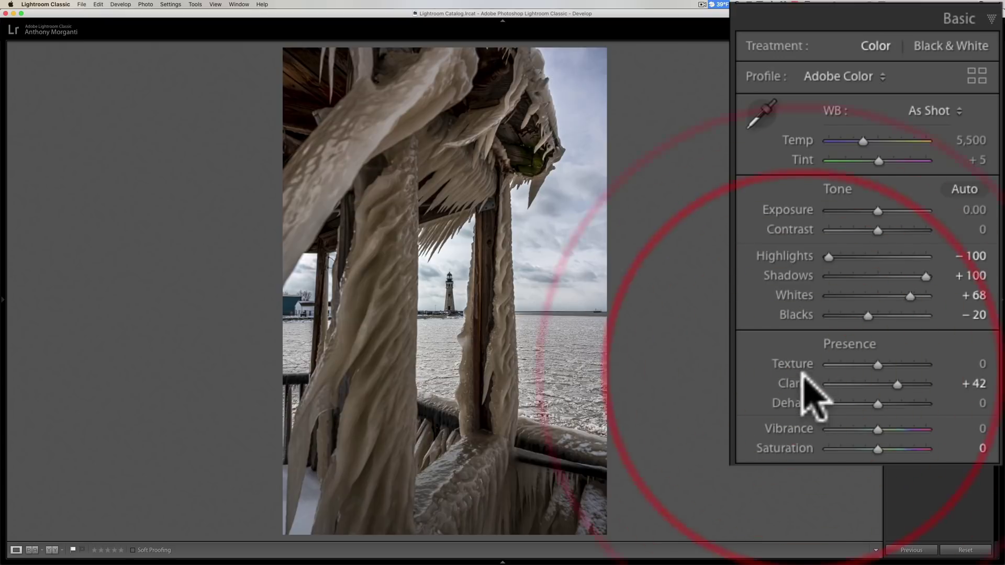
double_click(804, 378)
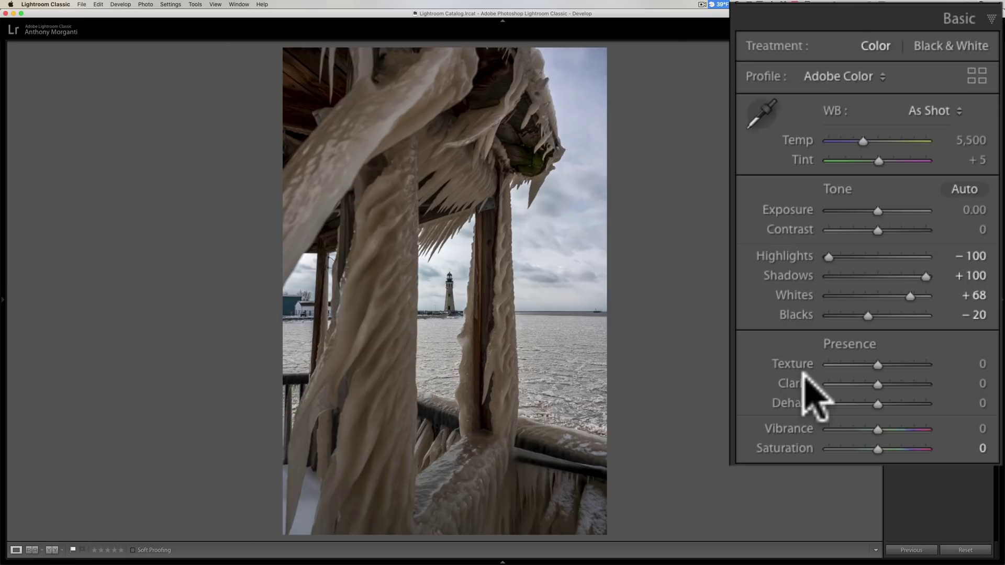
Try Dehaze at −7 and a slight Contrast change on the icy pier photo, and reset both to 0
mouse_move(877, 403)
mouse_down()
mouse_move(894, 403)
mouse_move(872, 403)
mouse_up()
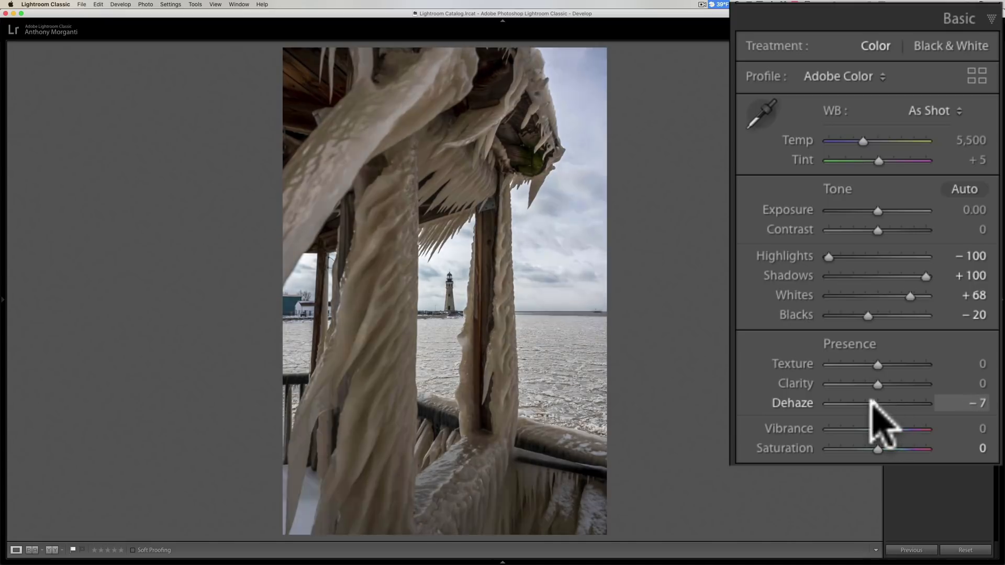
double_click(801, 403)
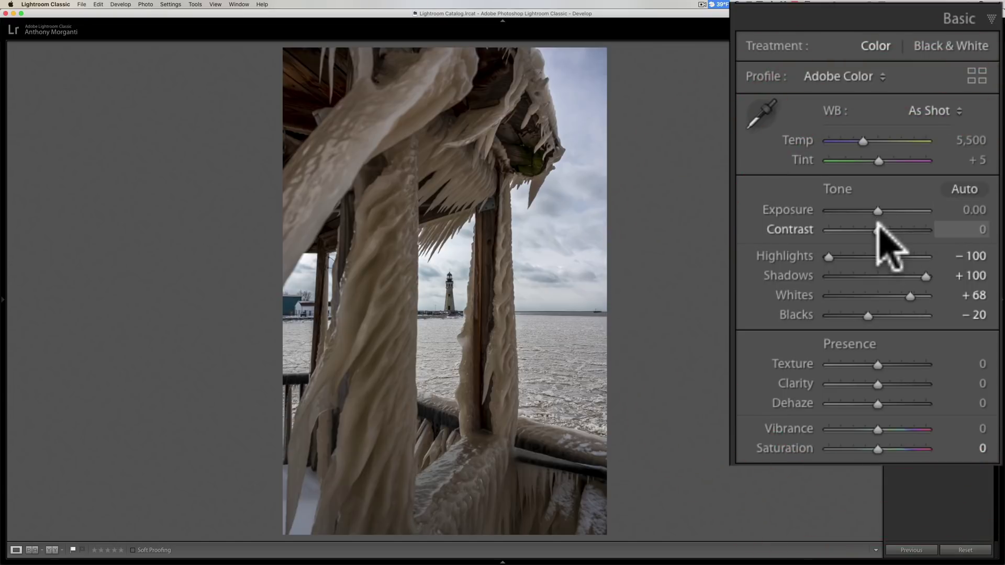
mouse_move(877, 225)
mouse_down()
mouse_move(888, 225)
mouse_move(879, 228)
mouse_up()
double_click(806, 226)
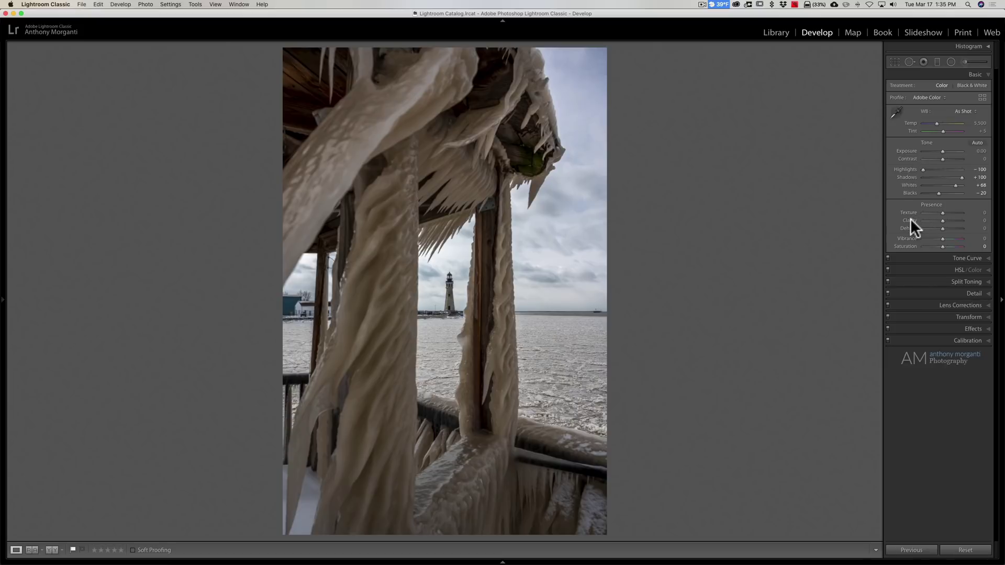
Examine the lighthouse and sky up close together with the photo's sharpening, noise reduction and Basic settings
click(970, 292)
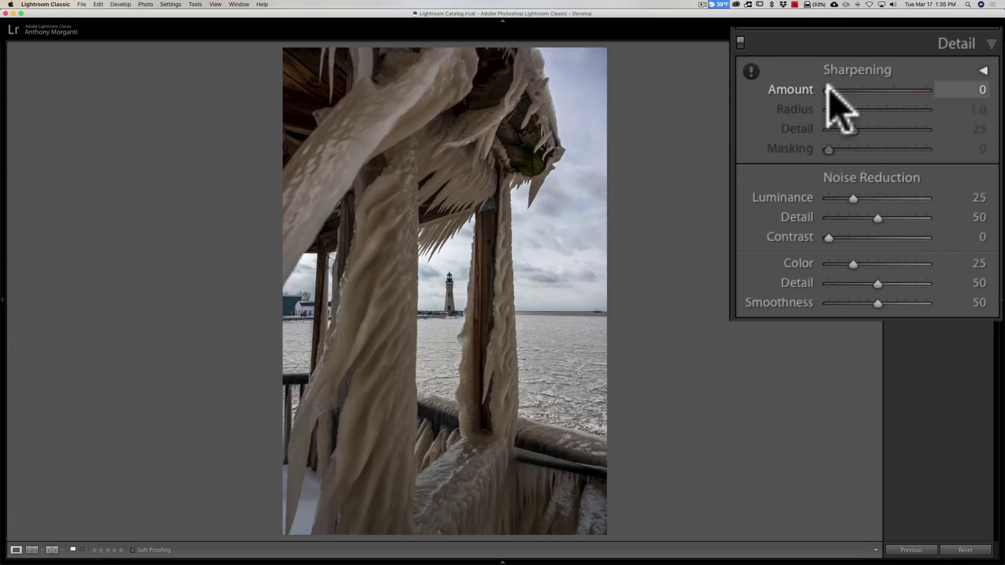
click(518, 258)
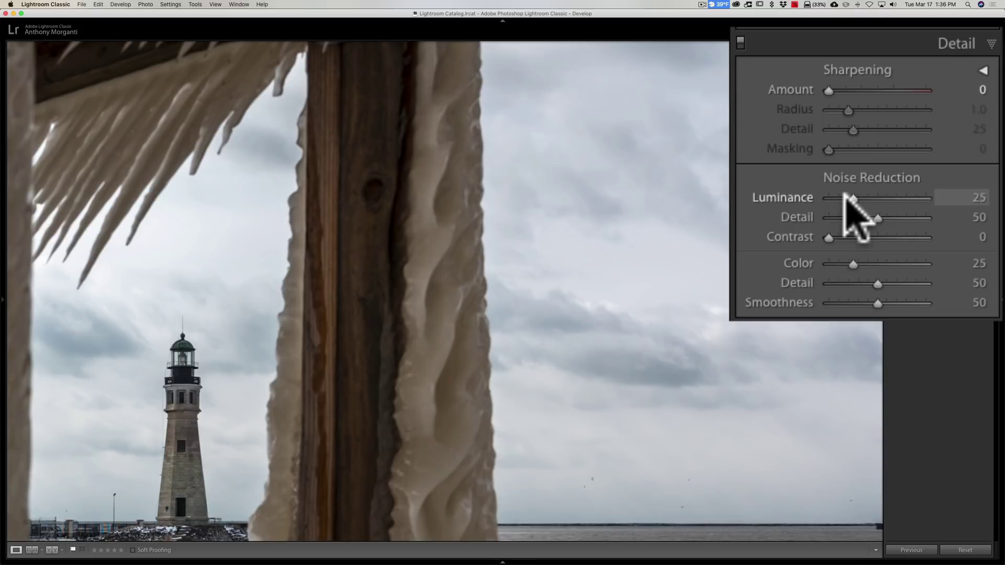
click(967, 121)
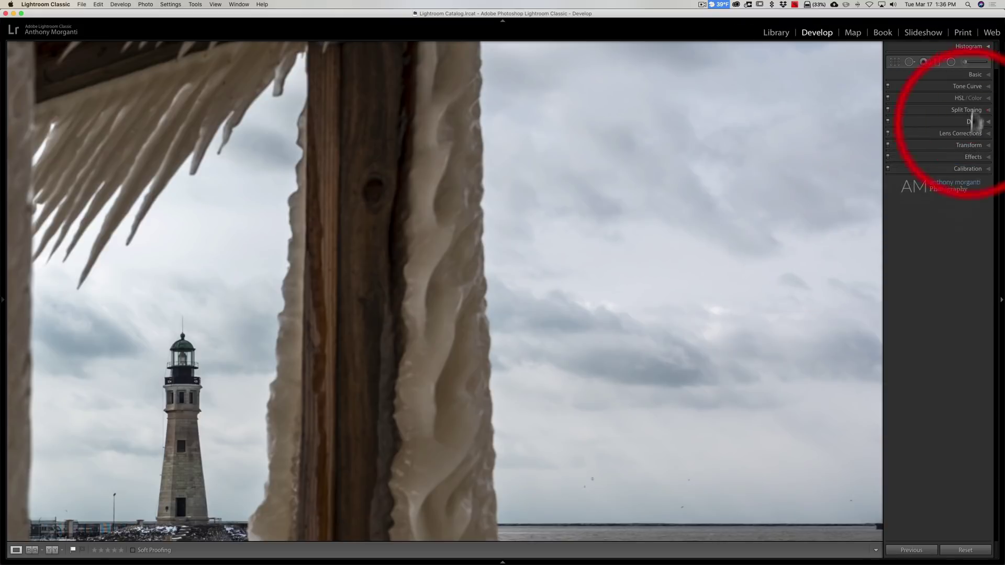
click(973, 74)
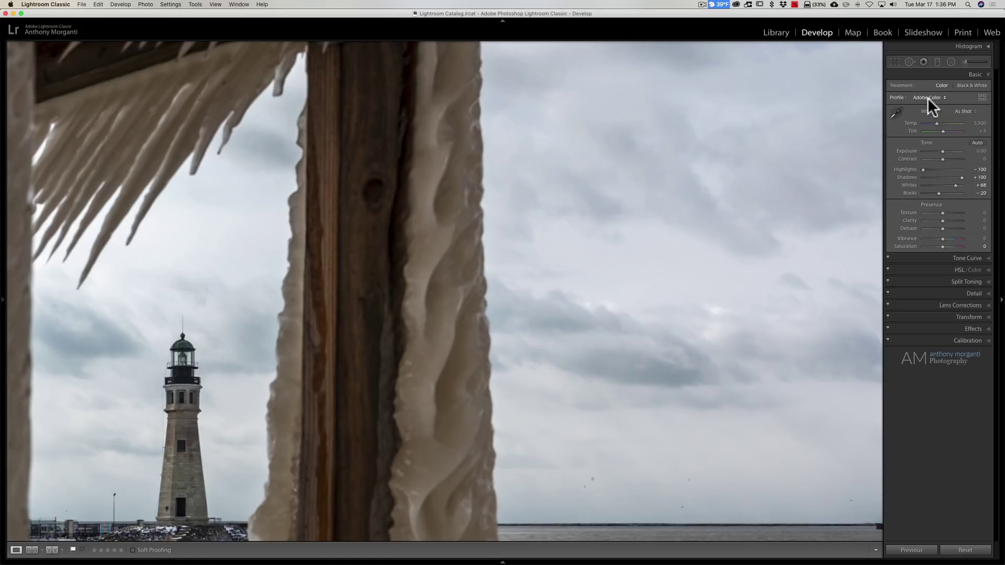
click(571, 263)
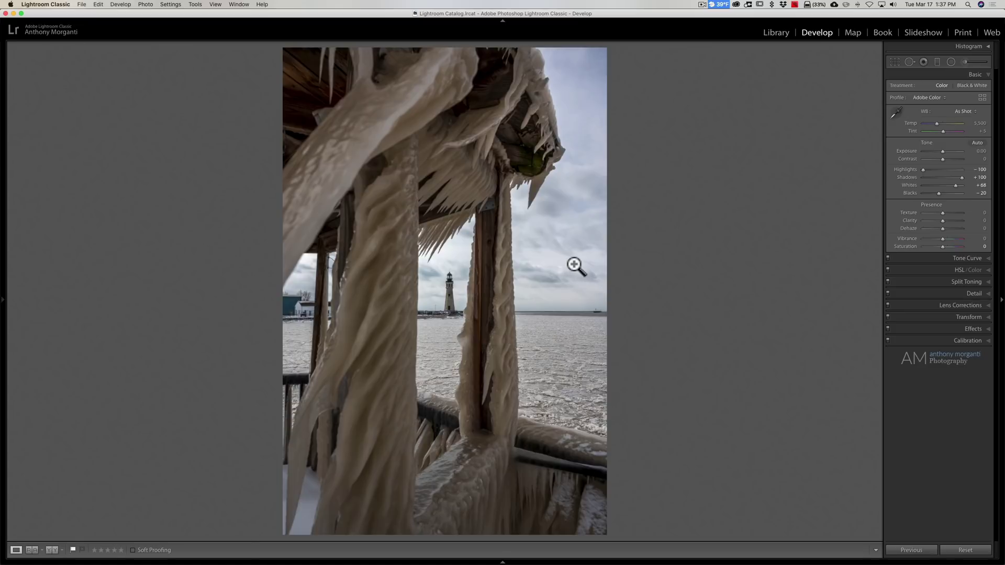
click(972, 292)
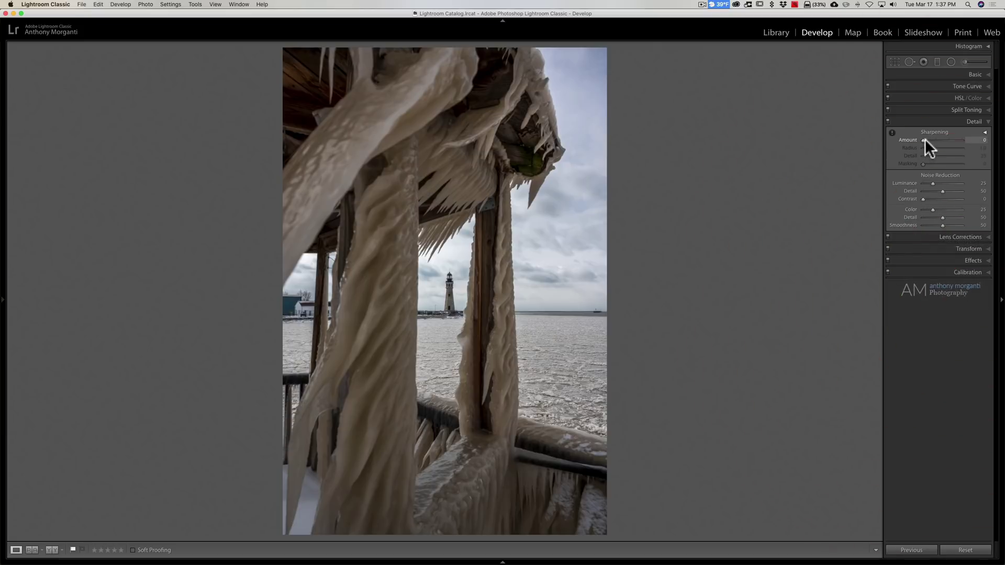
click(970, 120)
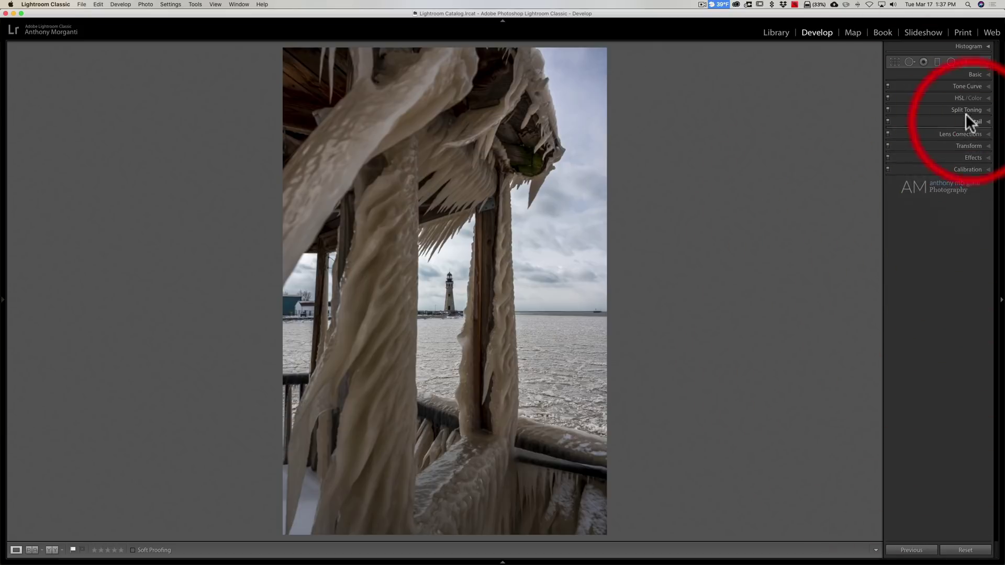
Try Dehaze at +17 on the icy pier photo and reset it to 0
click(972, 74)
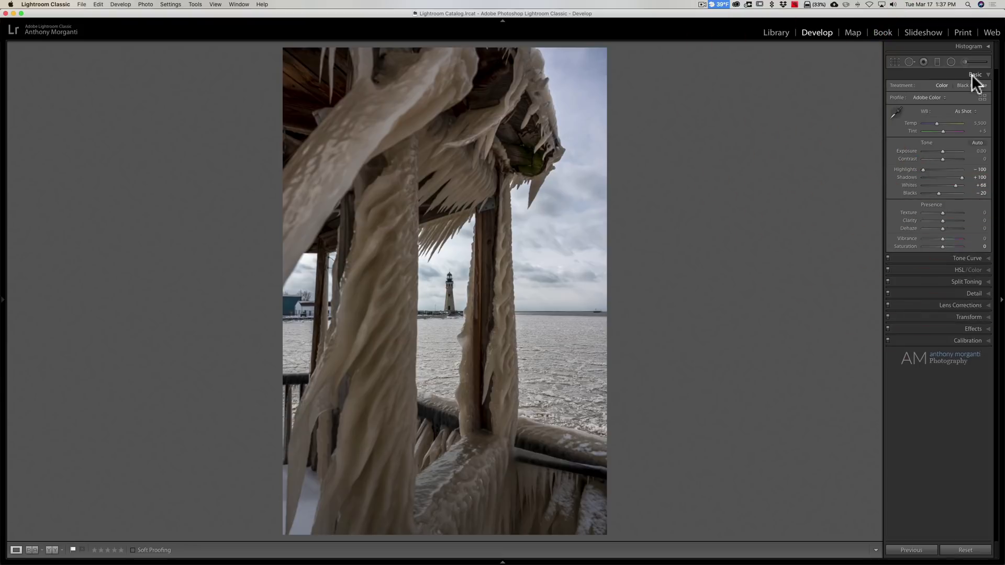
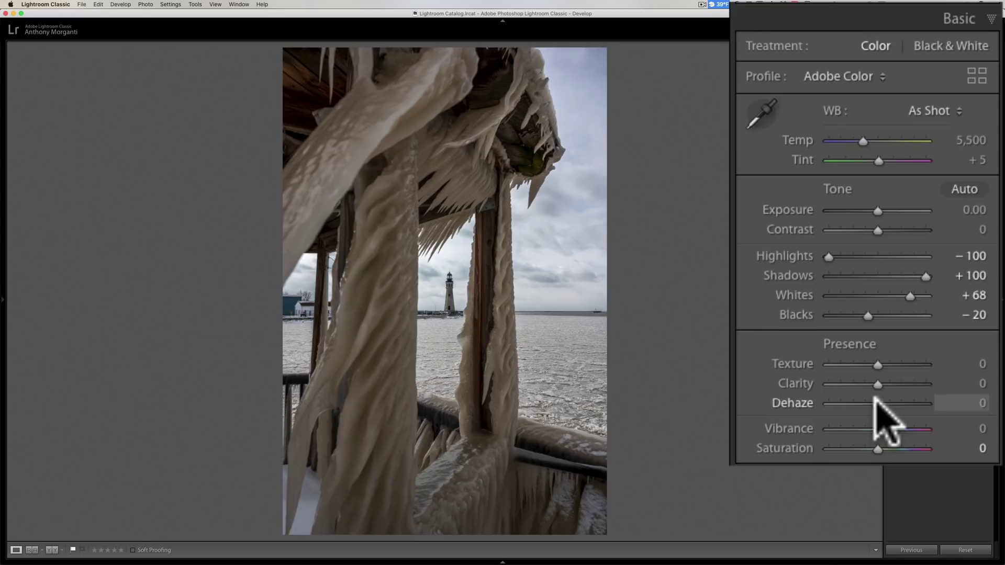
drag(875, 398, 884, 399)
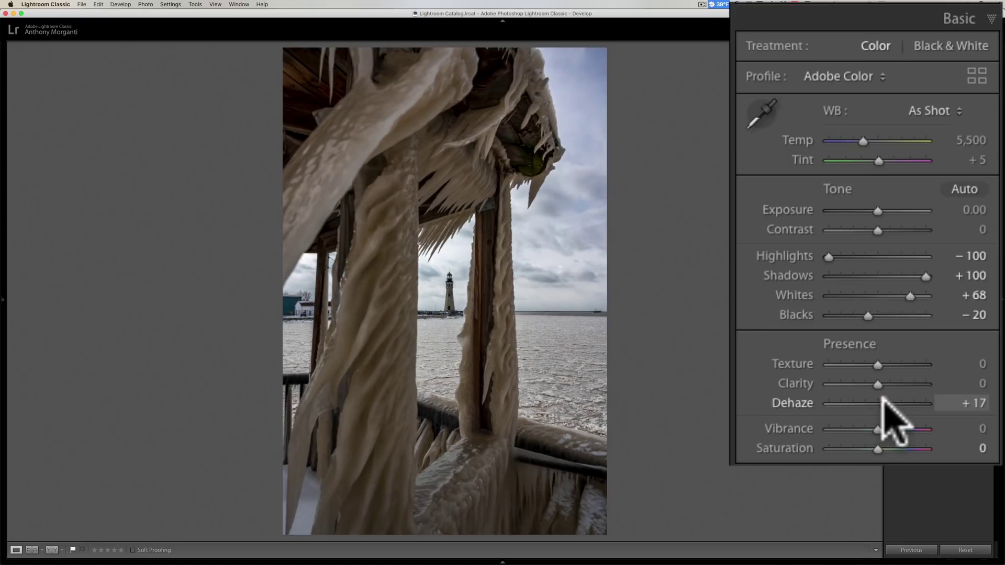
double_click(805, 403)
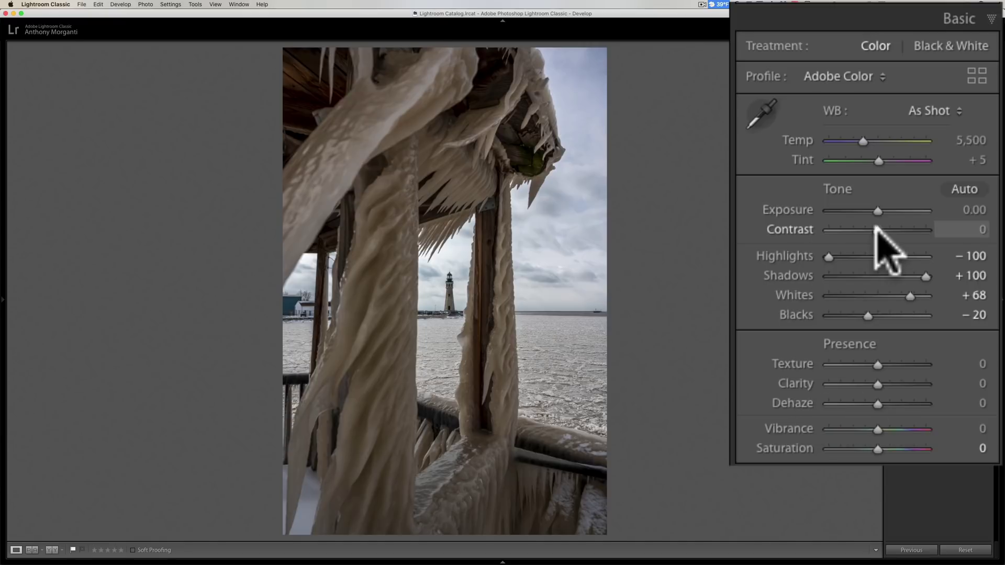
Raise the icy pier photo's Contrast to +23
drag(875, 229, 881, 228)
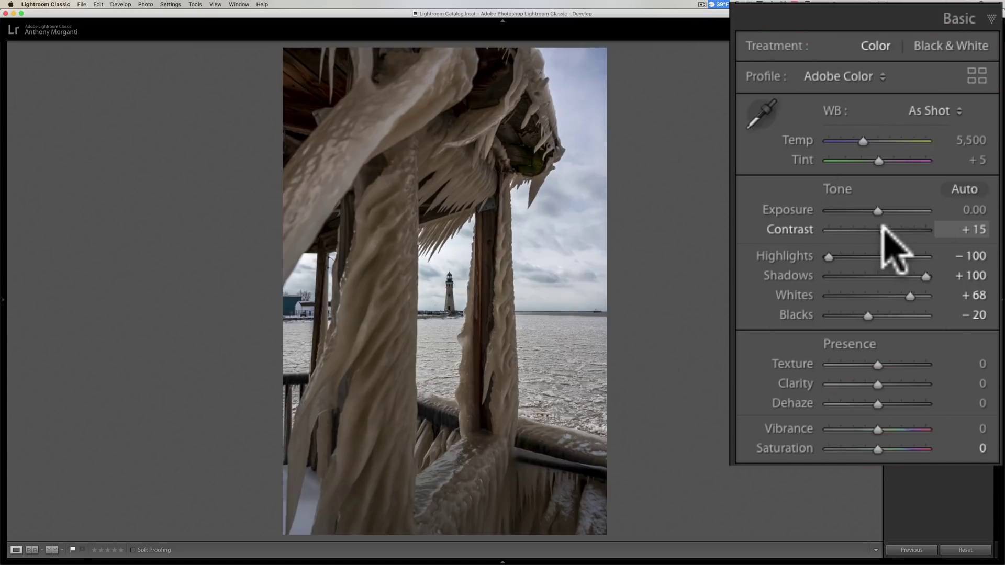
drag(883, 229, 890, 231)
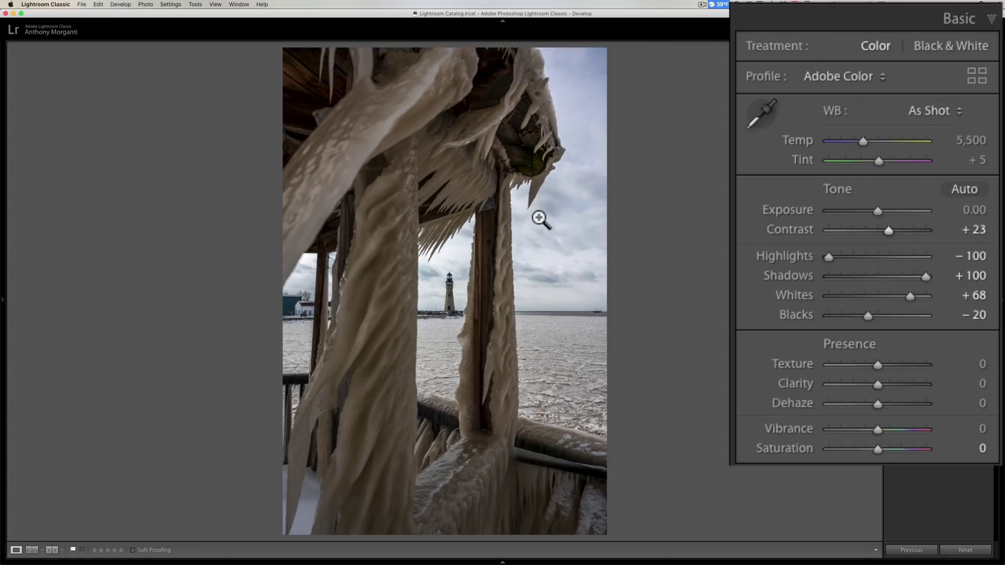
Check the sky and icy post up close, and set Luminance noise reduction to 25 on the icy pier photo
click(518, 243)
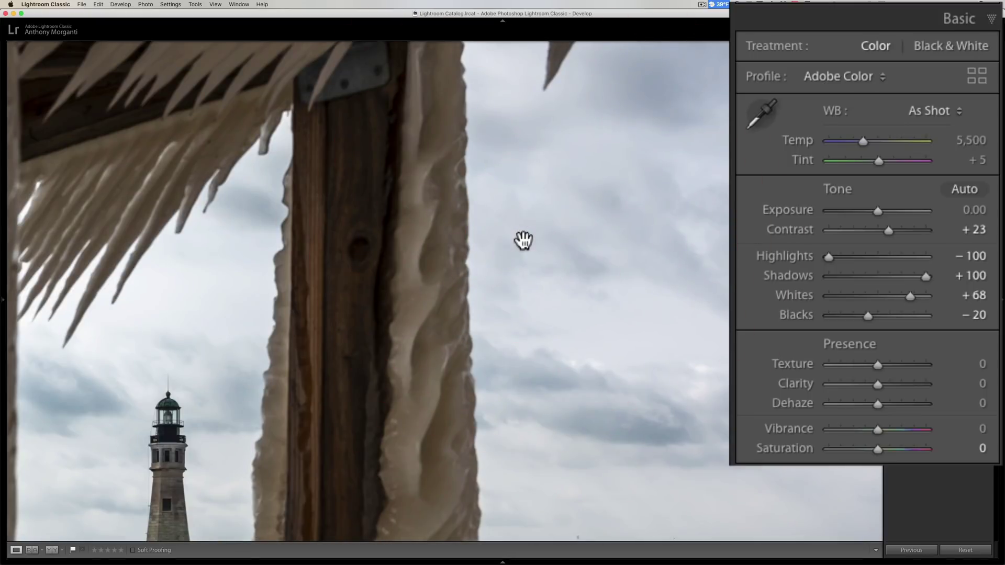
click(519, 241)
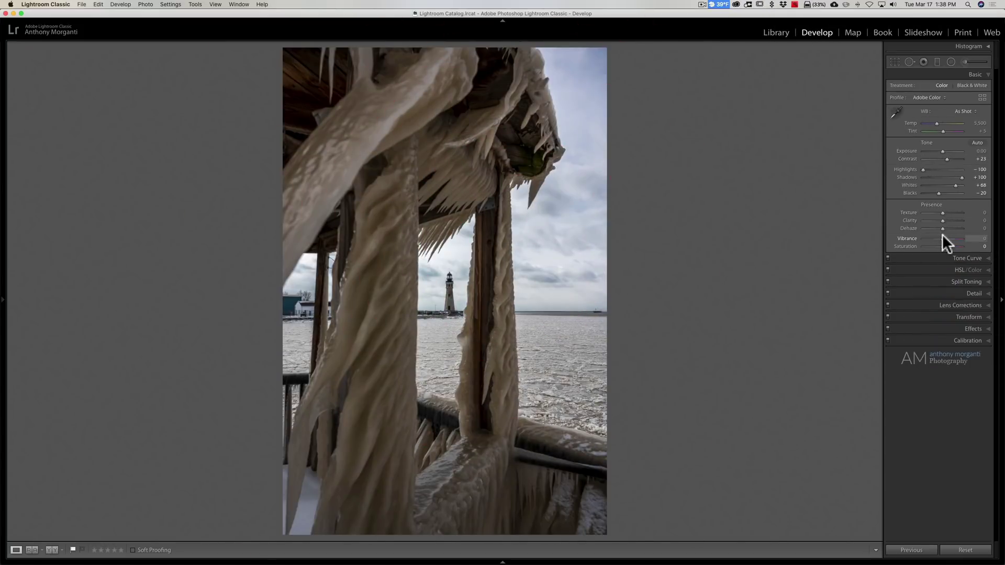
click(969, 294)
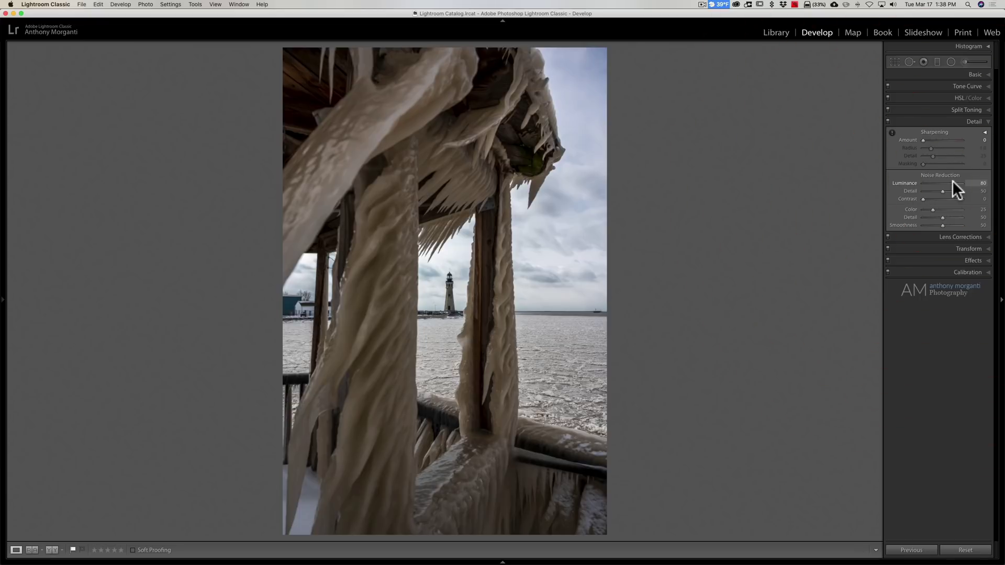
drag(933, 183, 931, 183)
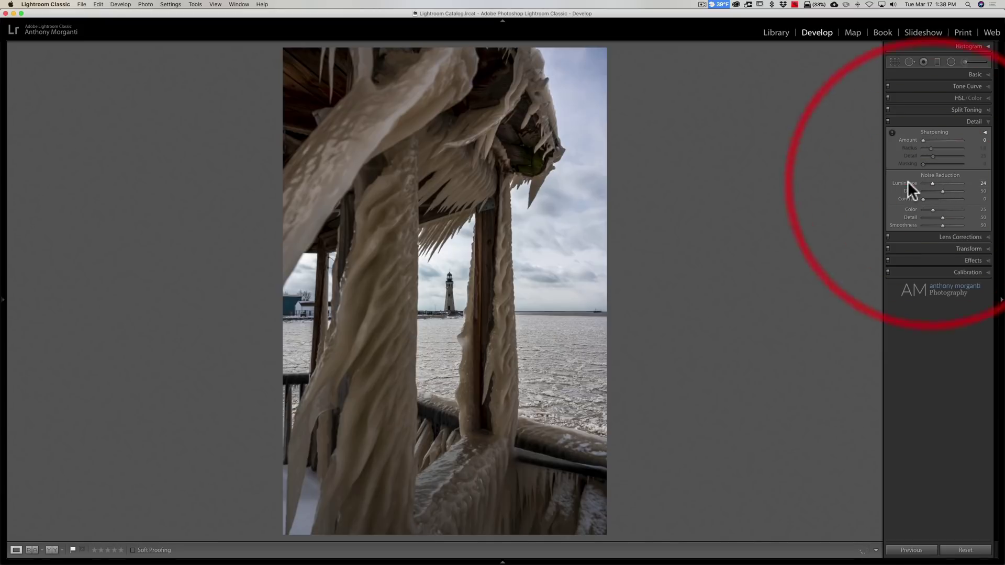
click(966, 122)
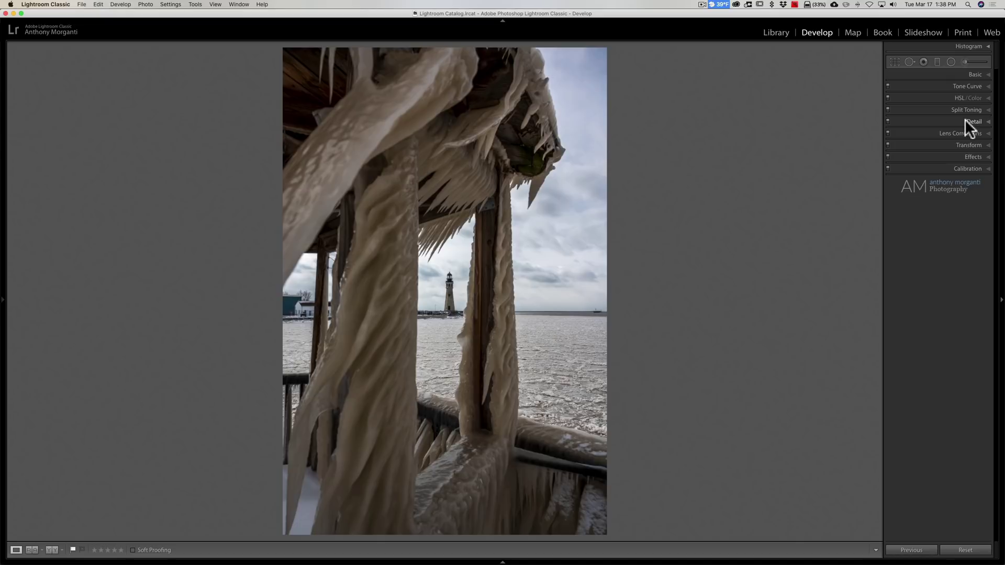
Raise the icy pier photo's Clarity to +15 and Texture to +9
click(976, 74)
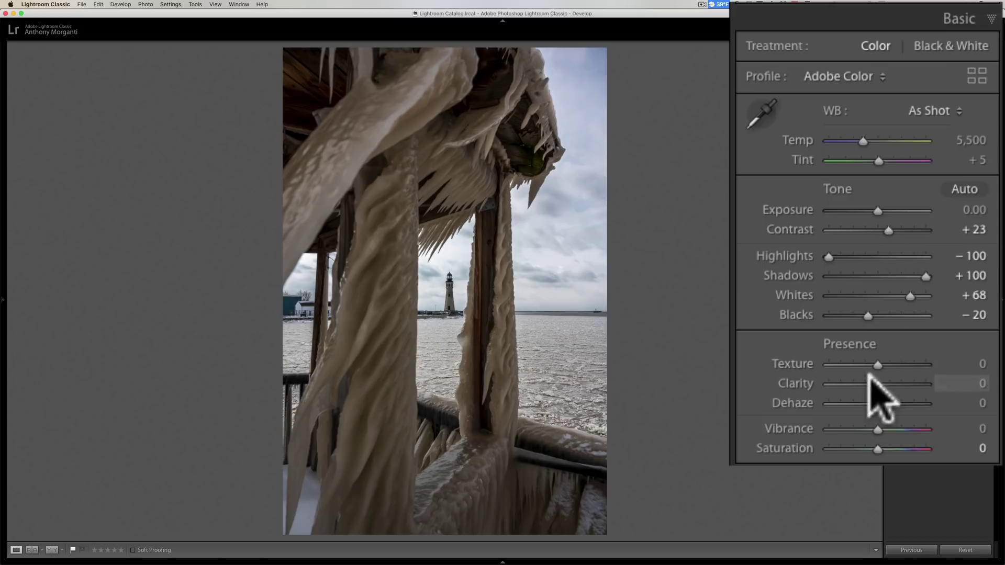
drag(875, 383, 880, 361)
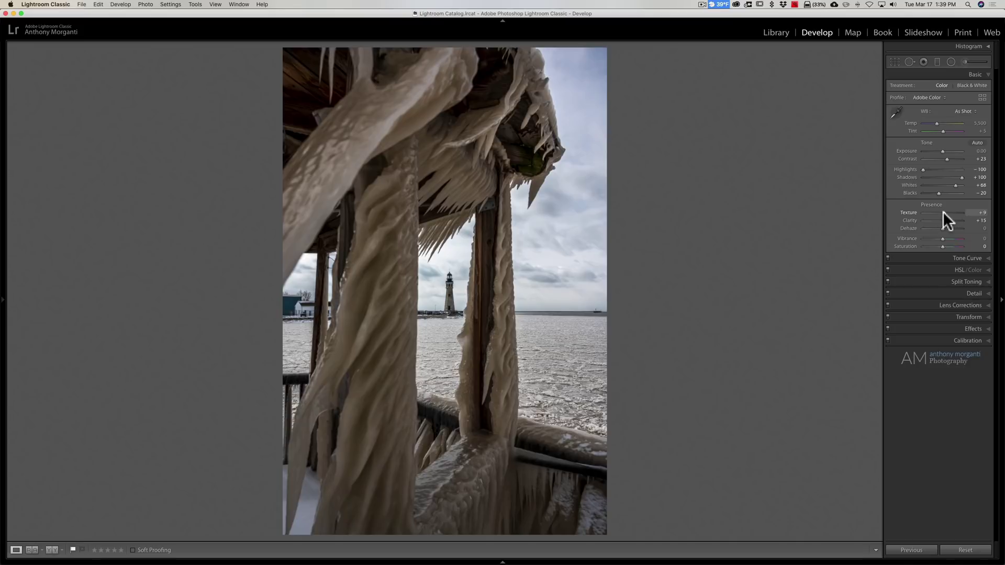
click(979, 75)
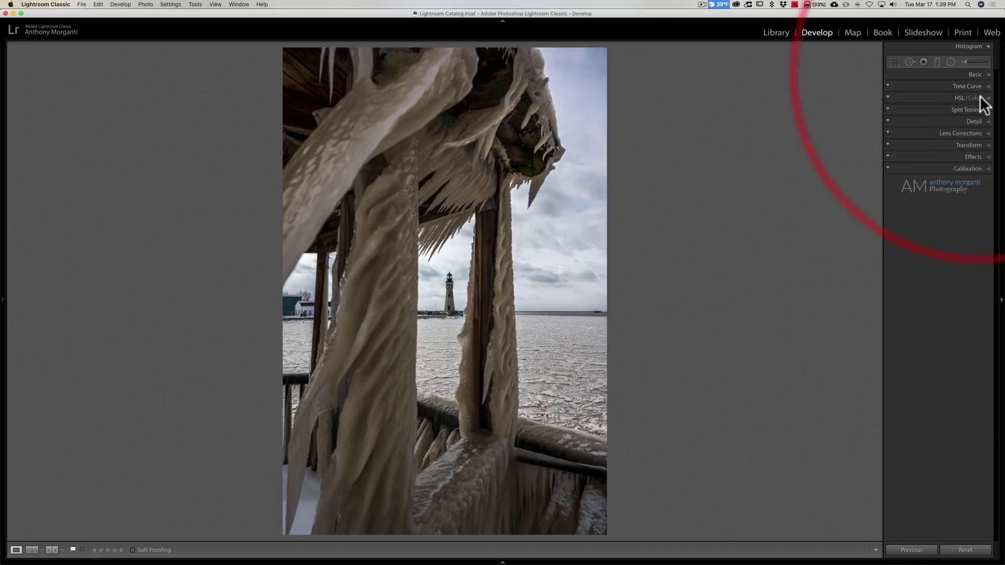
Raise the icy pier photo's sharpening Amount to about 42 and return to the Basic adjustments
click(976, 121)
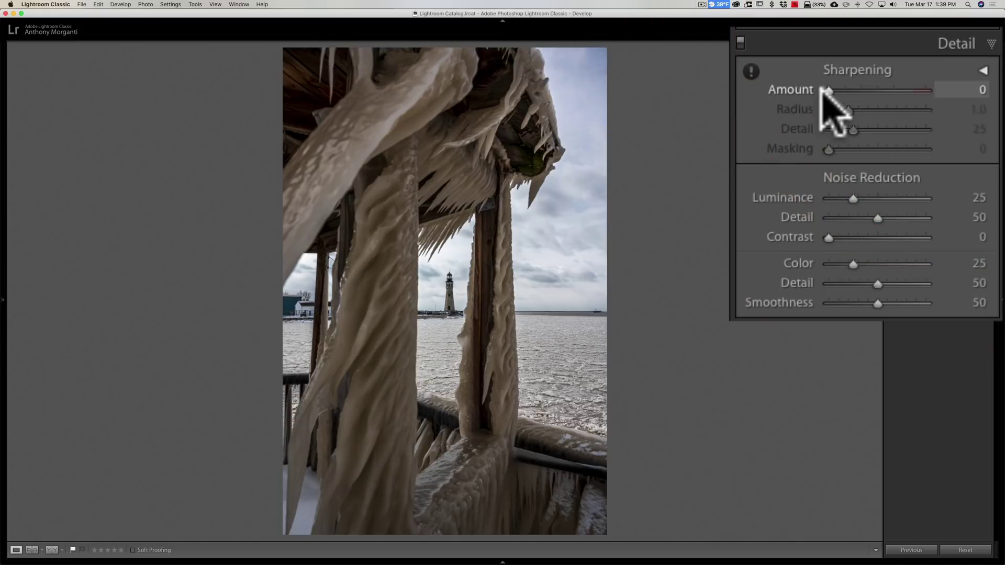
drag(824, 89, 851, 89)
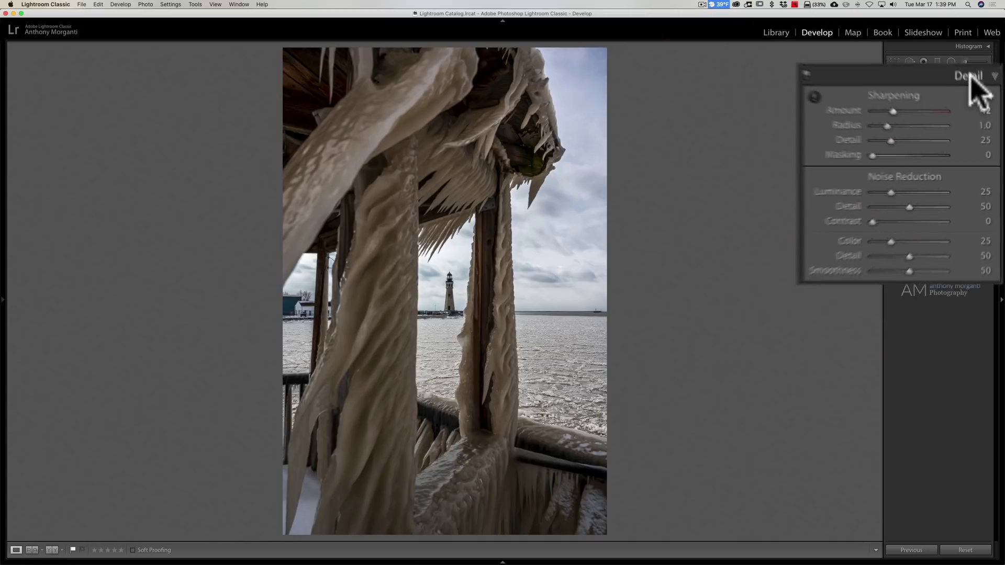
click(975, 120)
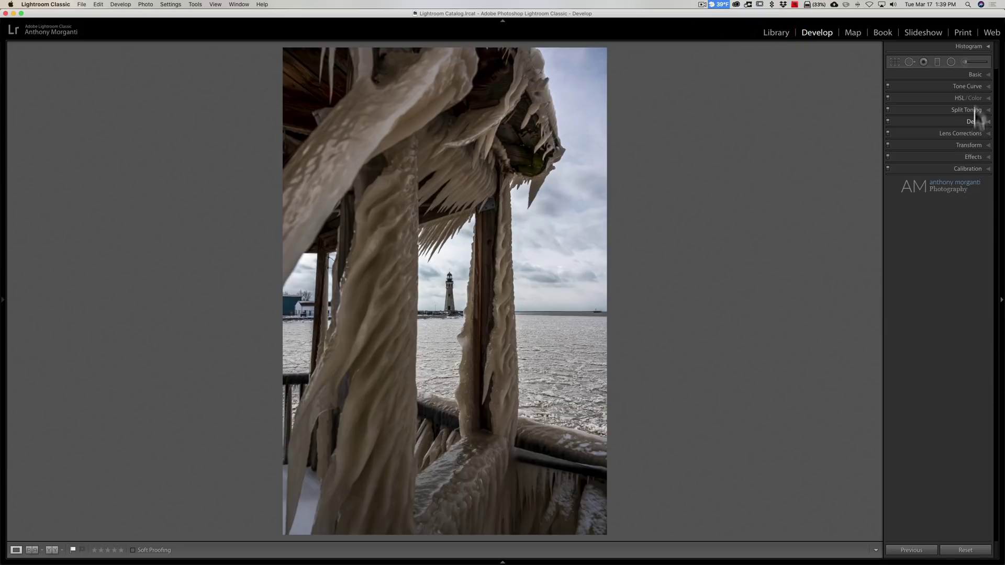
click(973, 73)
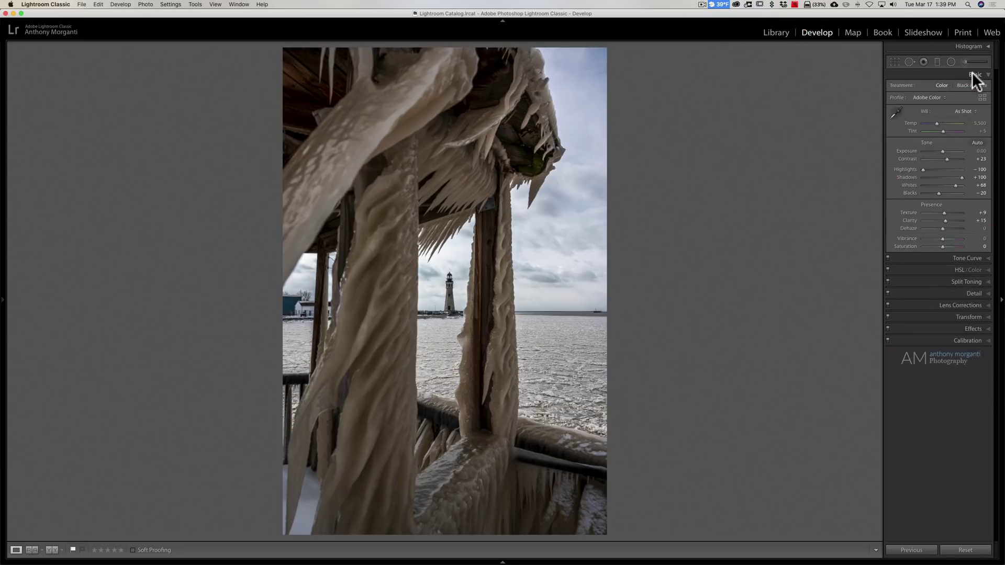